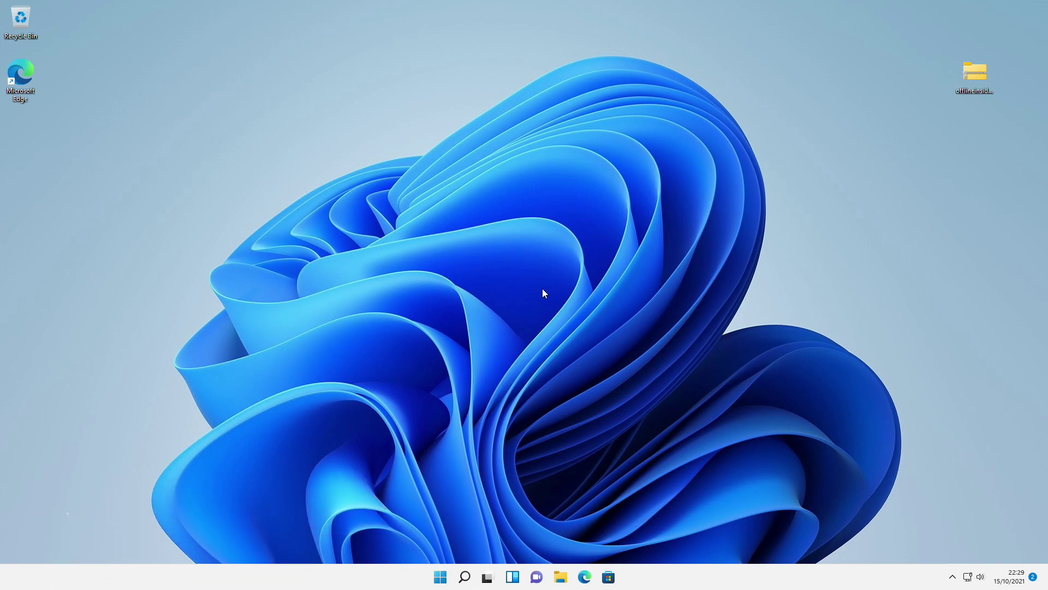
# Open the system's About page in Settings to review the device and Windows specifications
pyautogui.press('super')
pyautogui.click(655, 253)
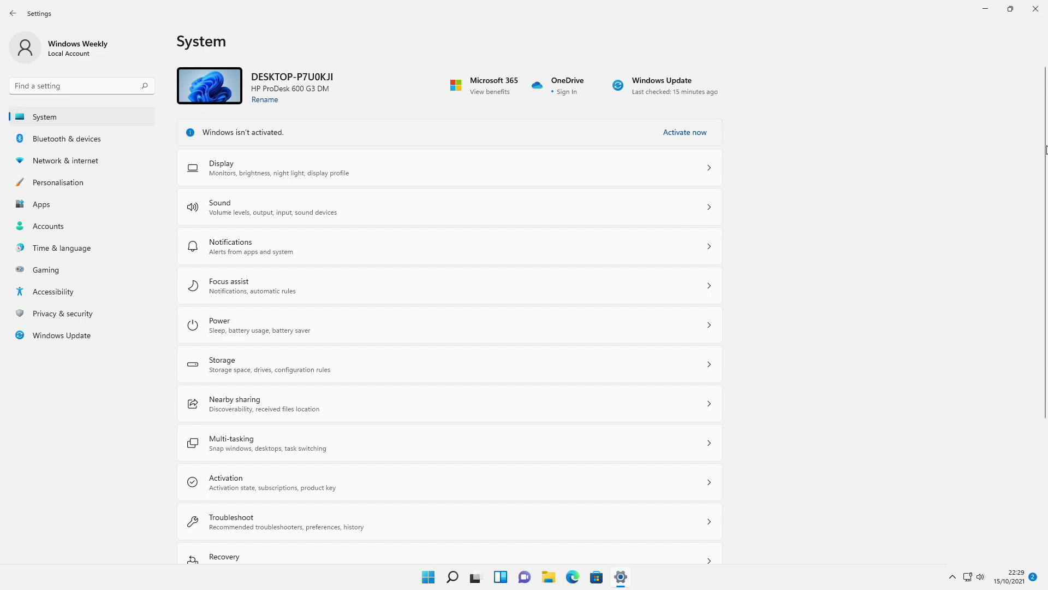
pyautogui.scroll(-4, 582, 492)
pyautogui.click(581, 519)
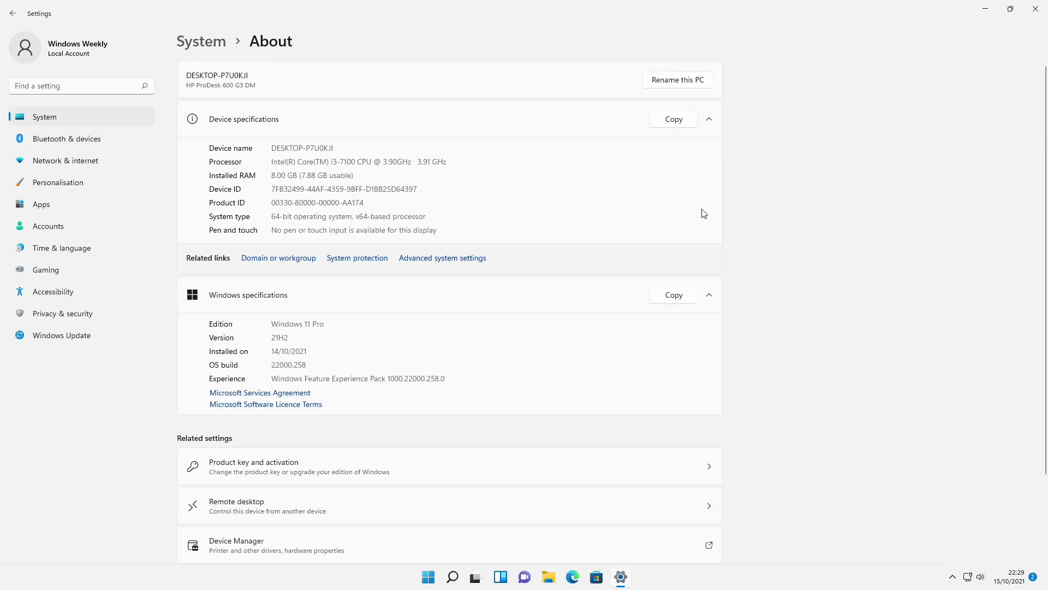
# Check the PC's Windows Insider Programme eligibility under Windows Update and close Settings
pyautogui.click(75, 344)
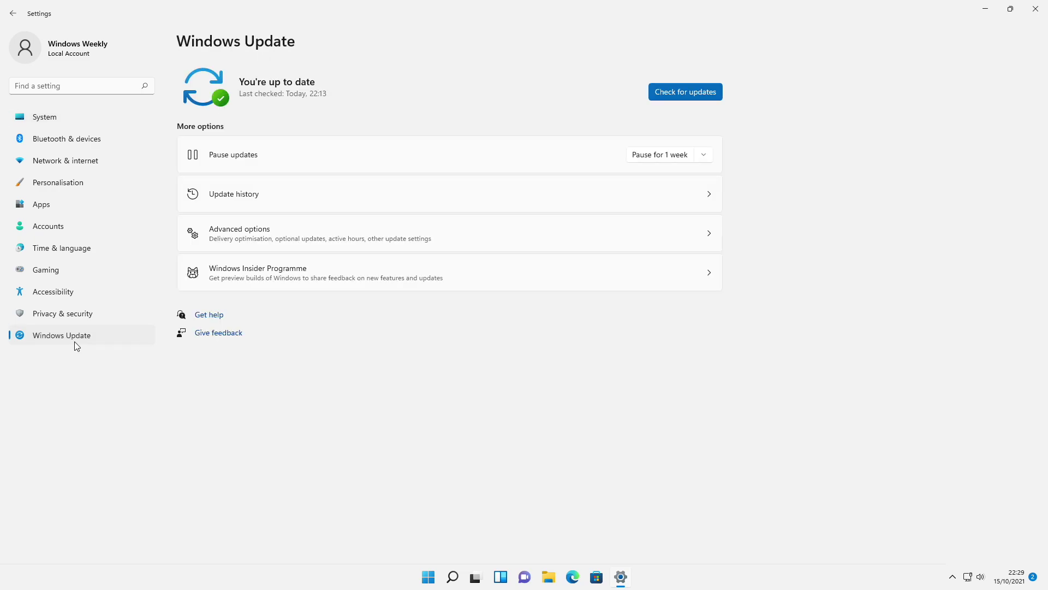
pyautogui.click(273, 276)
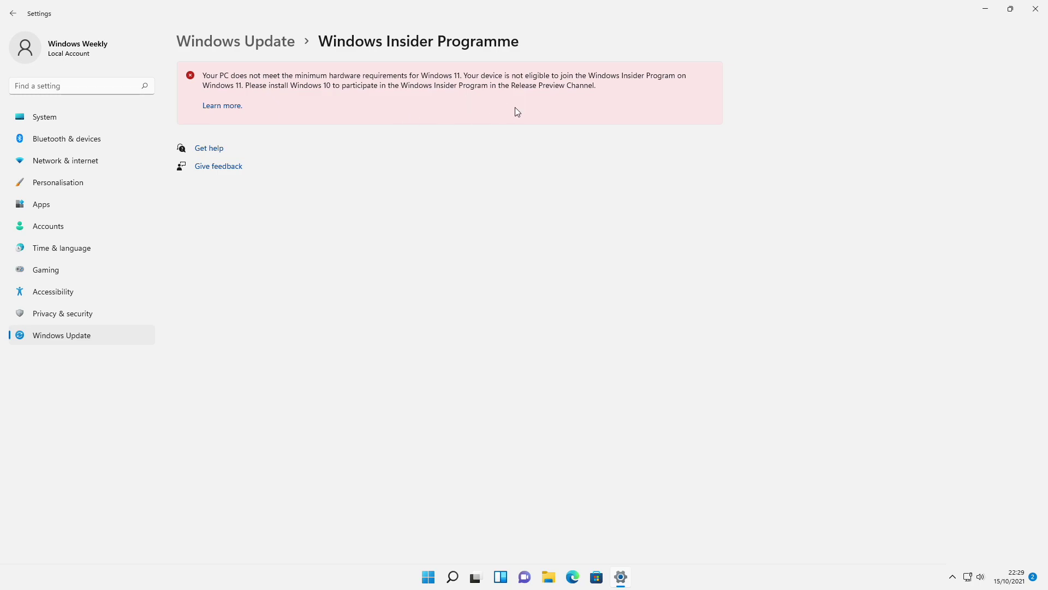
pyautogui.click(1035, 8)
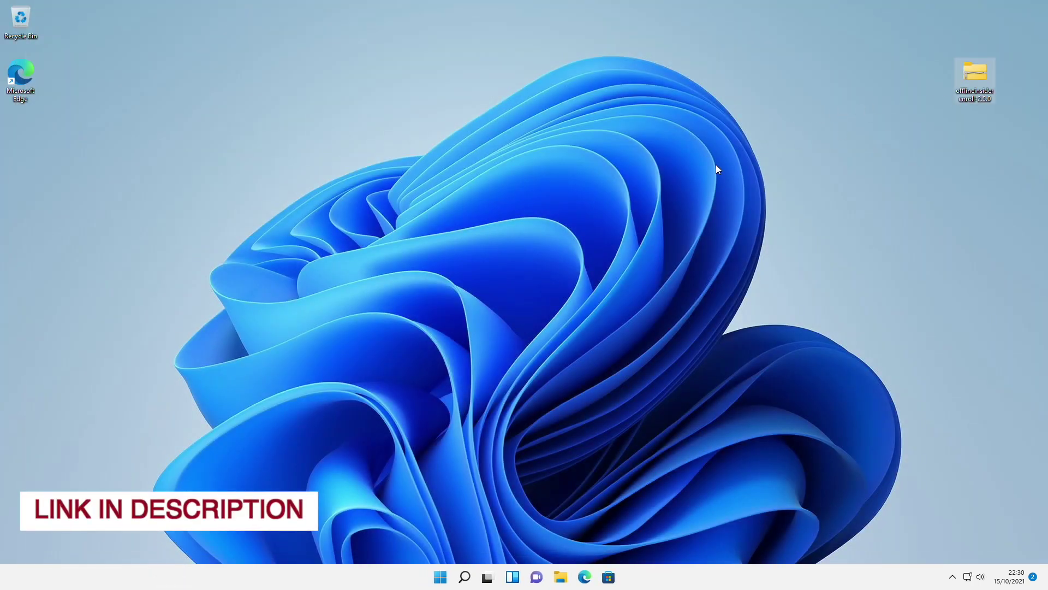
# Copy the offlineinsiderenroll-2.5.0 archive to the root of drive C: and extract it to C:\offlineinsiderenroll-2.5.0
pyautogui.press('super+e')
pyautogui.doubleClick(377, 295)
pyautogui.hotkey('ctrl', 'v')
pyautogui.click(494, 213)
pyautogui.rightClick(447, 298)
pyautogui.click(507, 375)
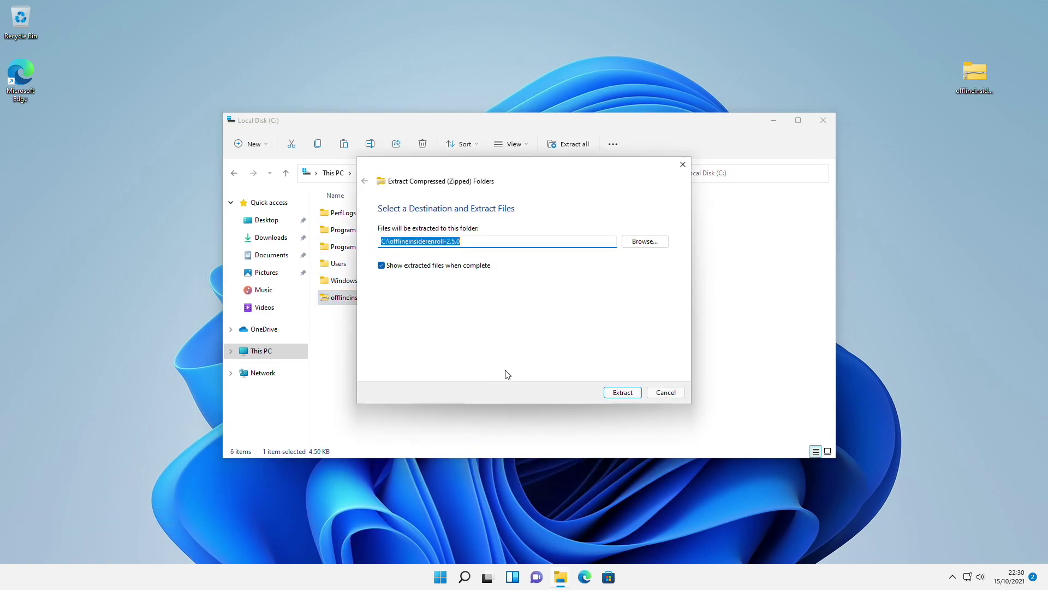
pyautogui.click(622, 392)
# Run the OfflineInsiderEnroll command script from the extracted folder as administrator and allow it to make changes
pyautogui.doubleClick(420, 230)
pyautogui.rightClick(405, 249)
pyautogui.click(435, 284)
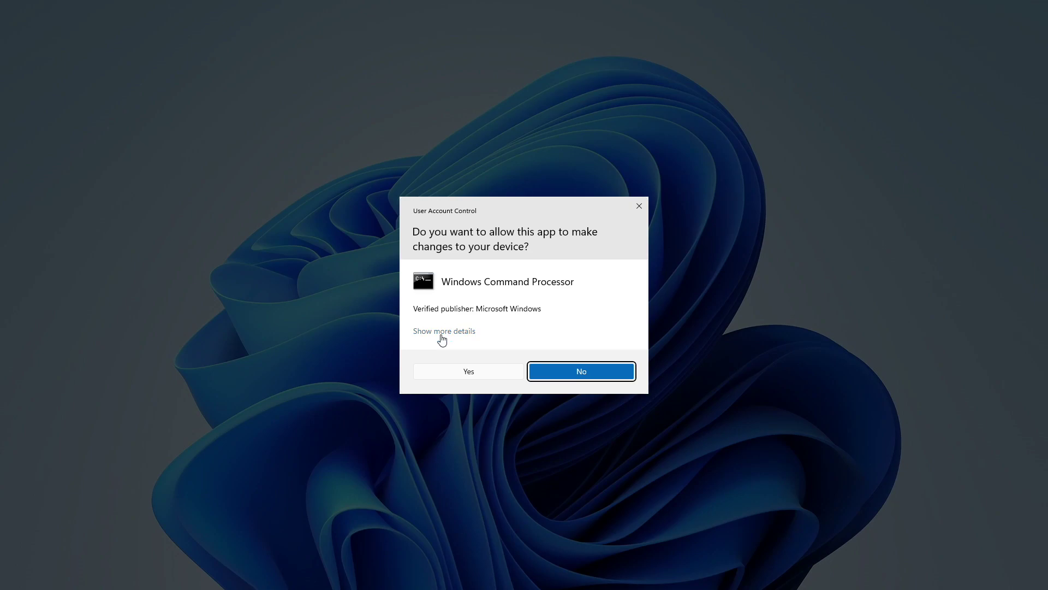
pyautogui.click(470, 370)
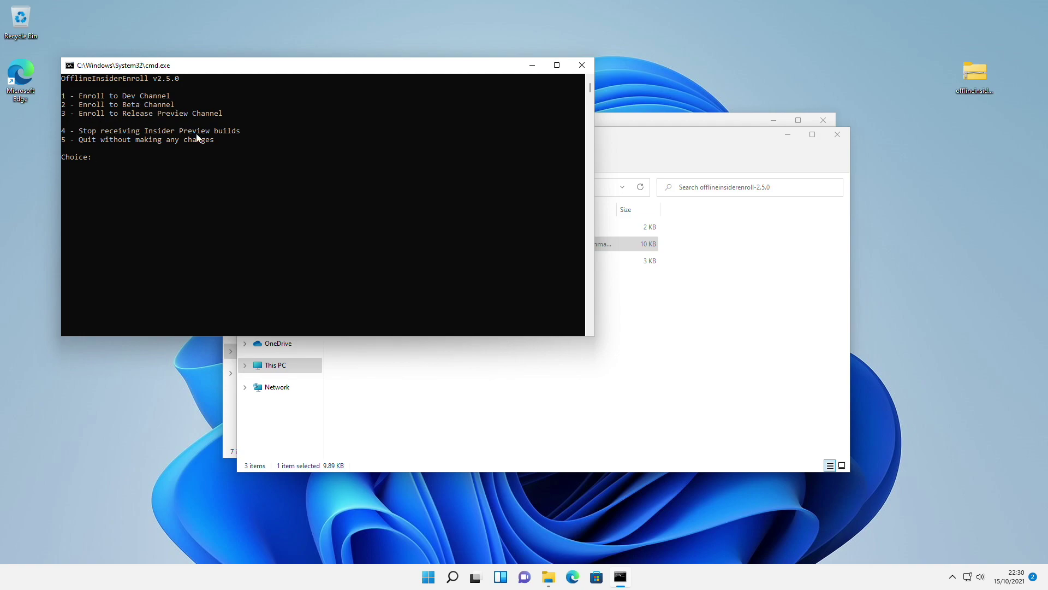
# Check the installed Windows version and build with winver and close the About Windows dialog
pyautogui.press('super')
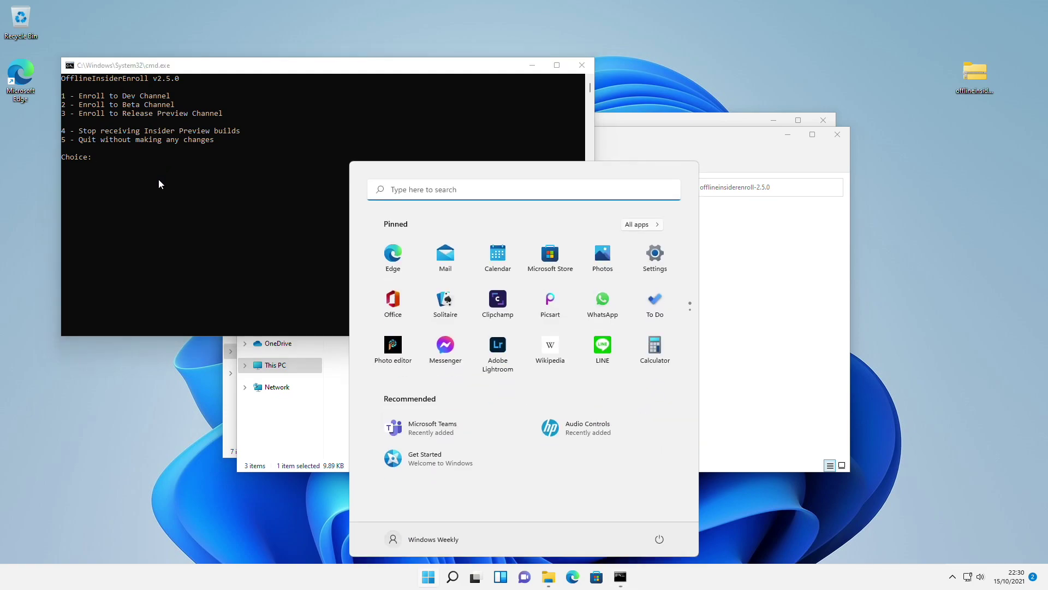
pyautogui.write('winver')
pyautogui.press('Return')
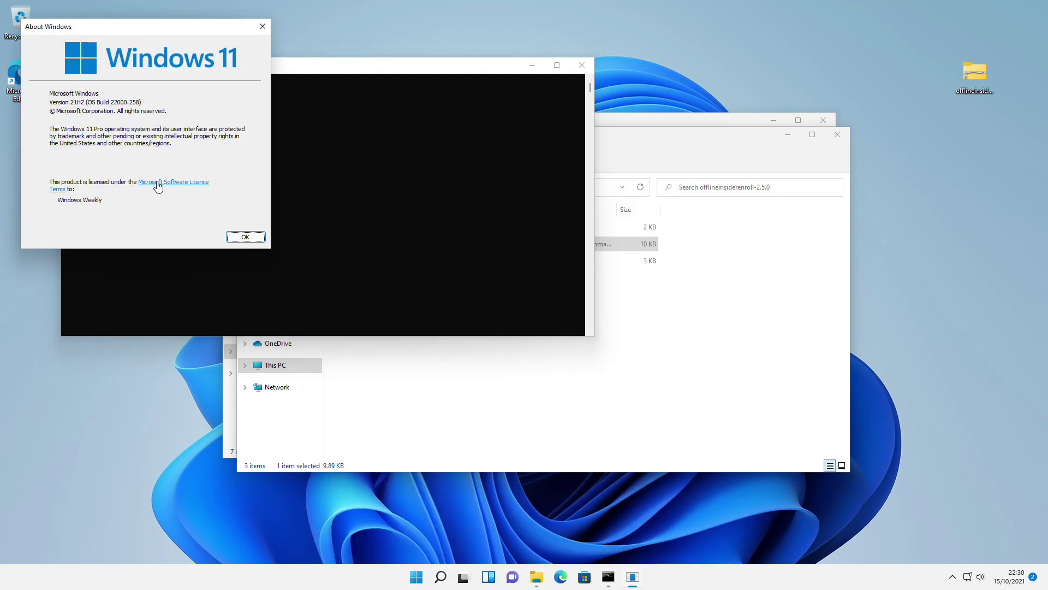
pyautogui.click(245, 236)
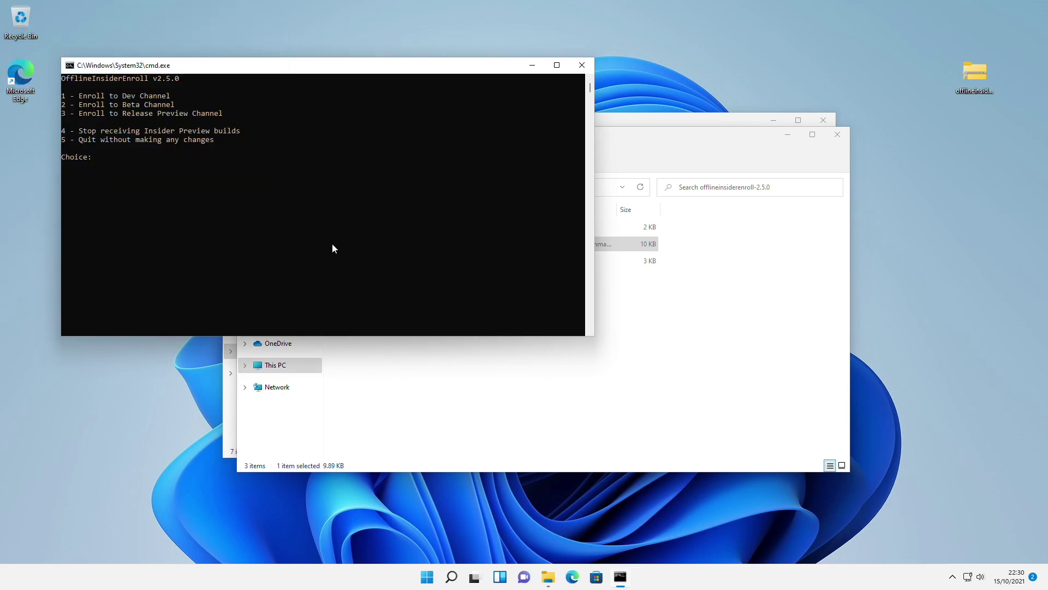
# Enroll the PC to the Dev Channel with choice 1 and agree to the required reboot
pyautogui.write('1')
pyautogui.press('Return')
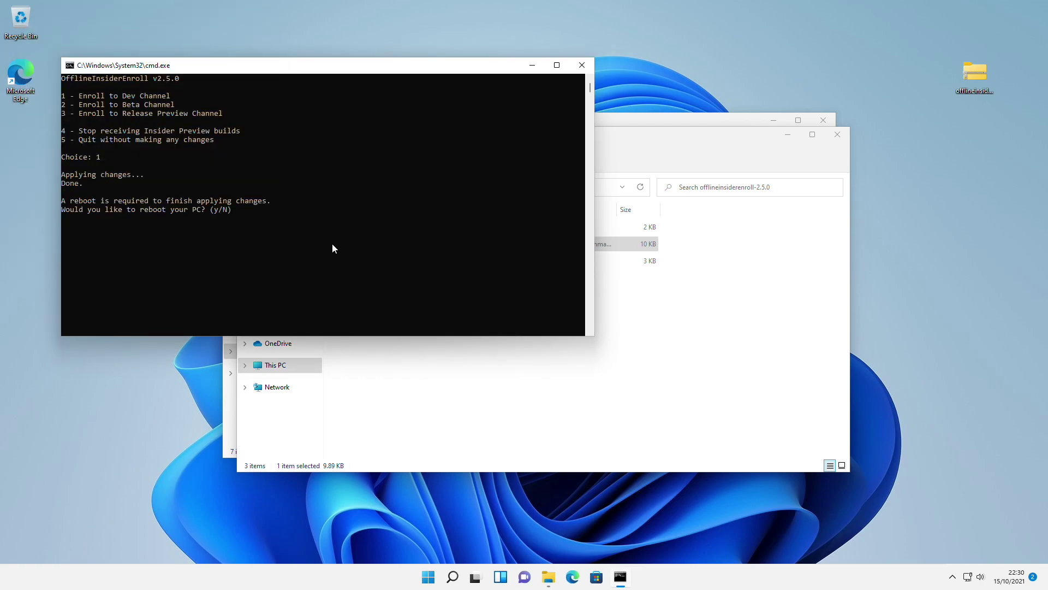
pyautogui.write('y')
pyautogui.press('Return')
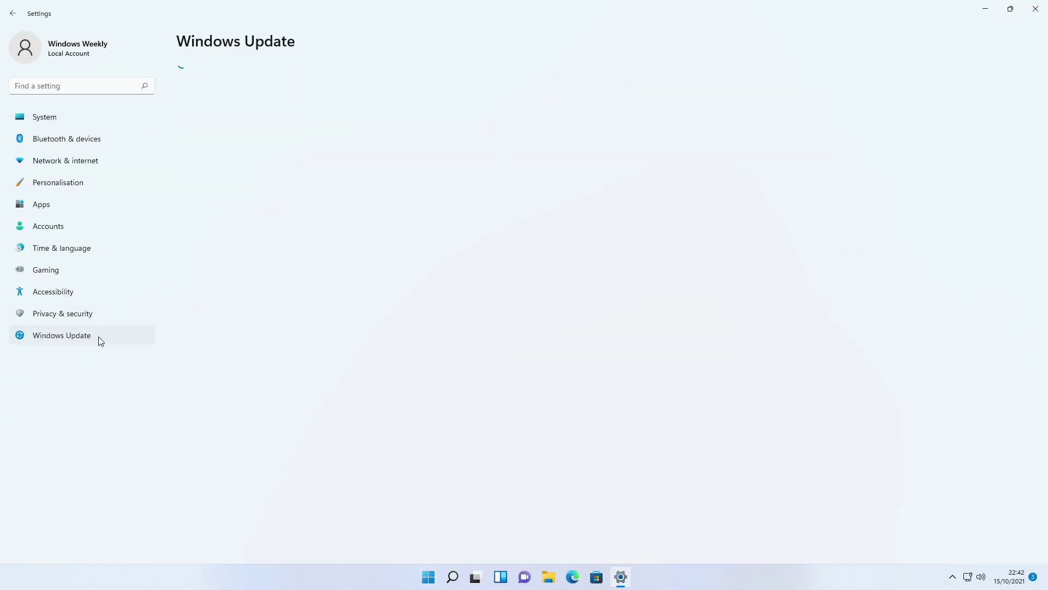
# Check for new updates in Windows Update
pyautogui.click(686, 91)
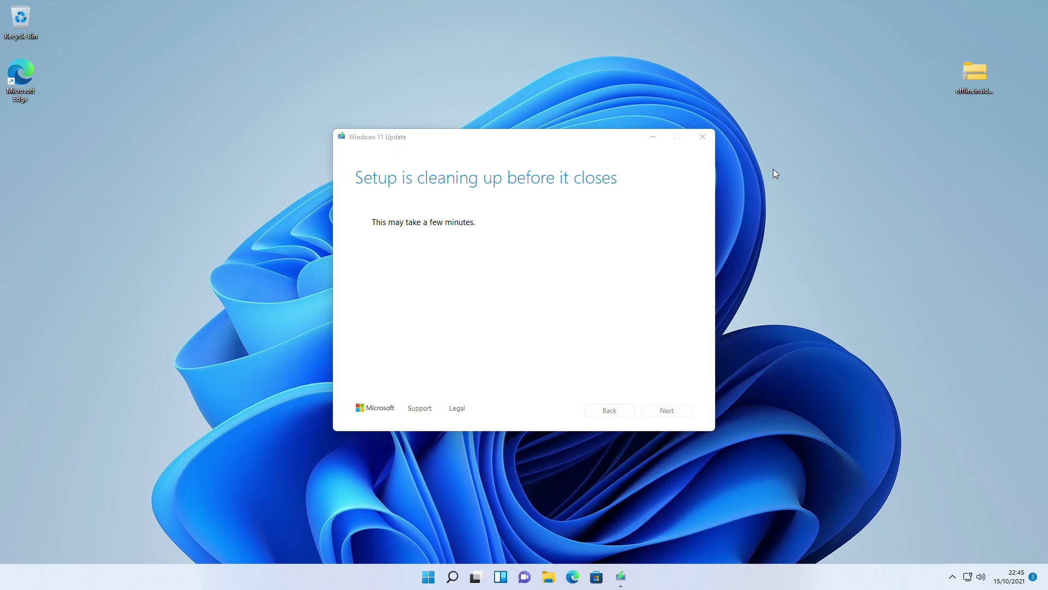
# Search drive C: for appraiserres and move AppraiserRes.dll to the Downloads folder
pyautogui.click(560, 577)
pyautogui.doubleClick(384, 294)
pyautogui.click(722, 173)
pyautogui.click(718, 190)
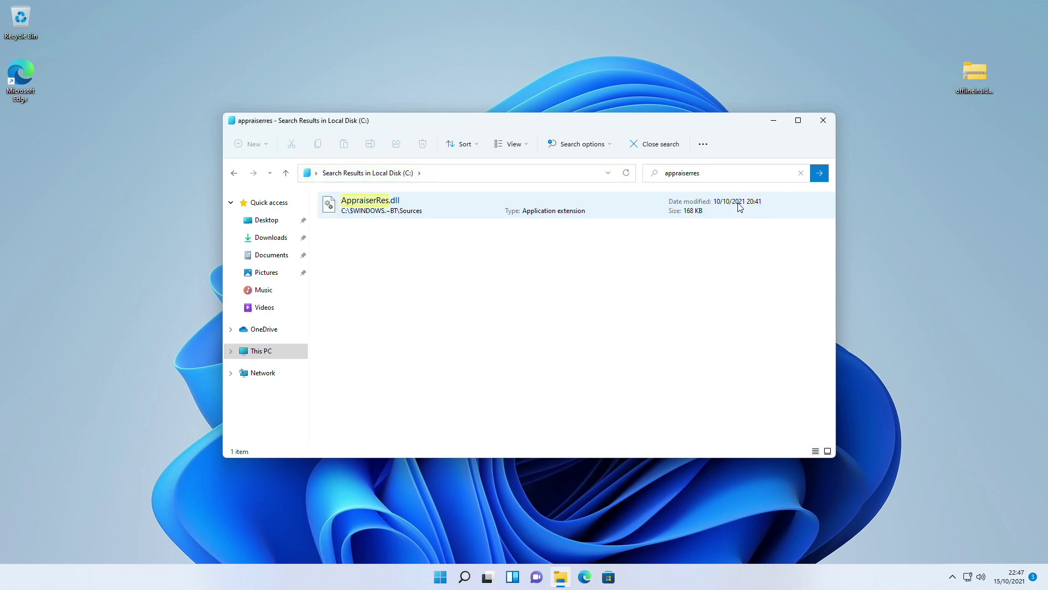
pyautogui.moveTo(739, 206); pyautogui.dragTo(271, 237)
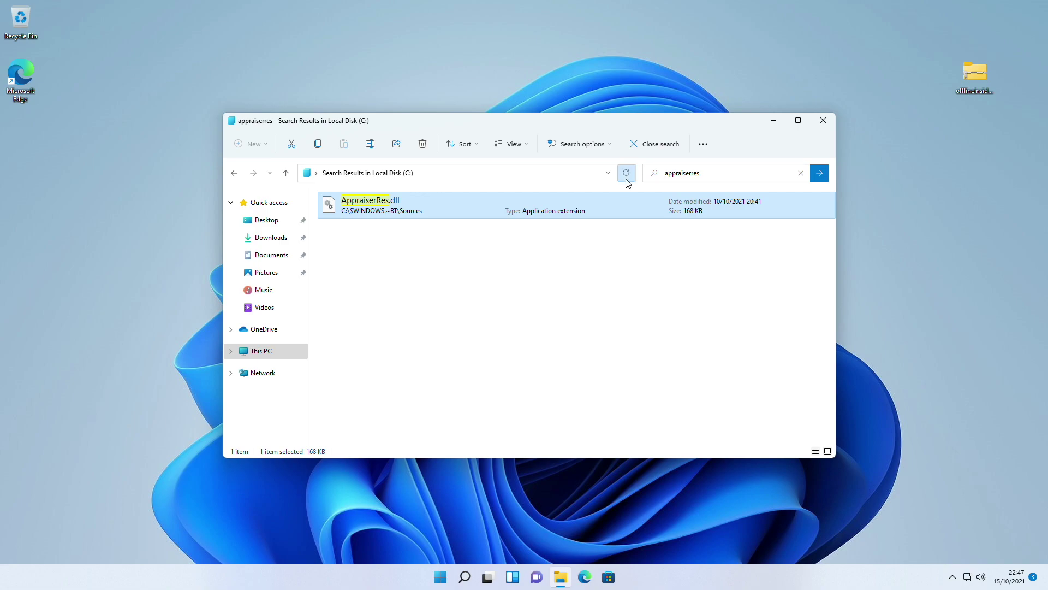
pyautogui.press('super+d')
# Have Windows Update fix the issues with the Insider Preview 10.0.22478.1012 update and restart the PC to install it
pyautogui.click(442, 587)
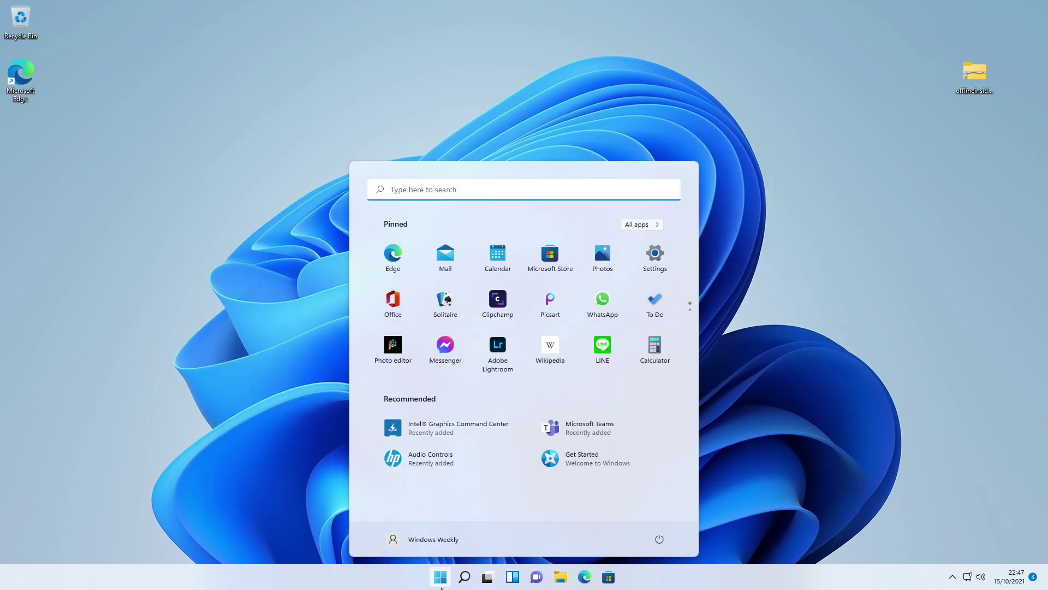
pyautogui.click(663, 276)
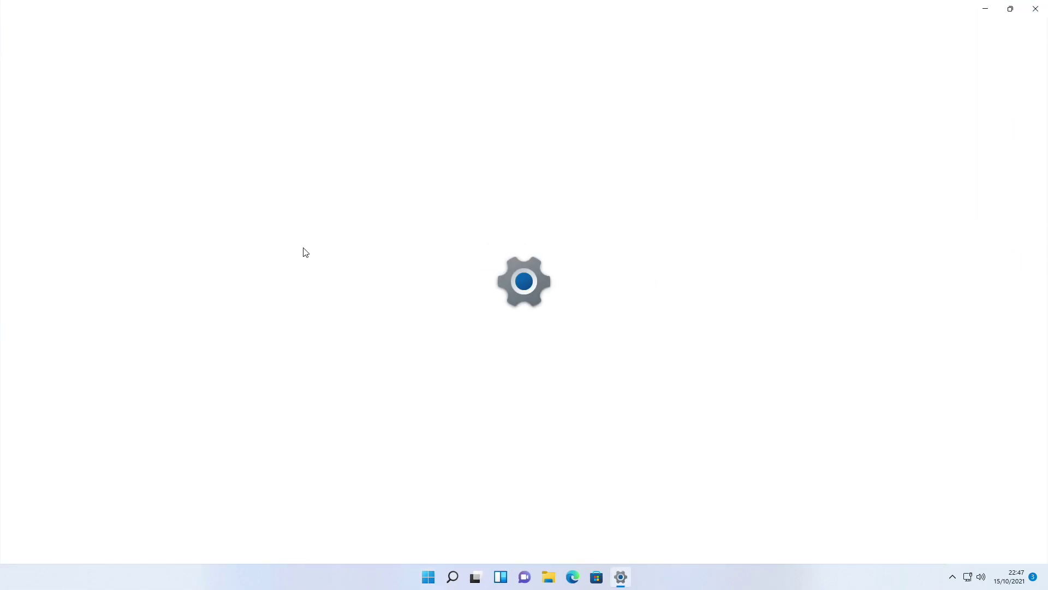
pyautogui.click(139, 334)
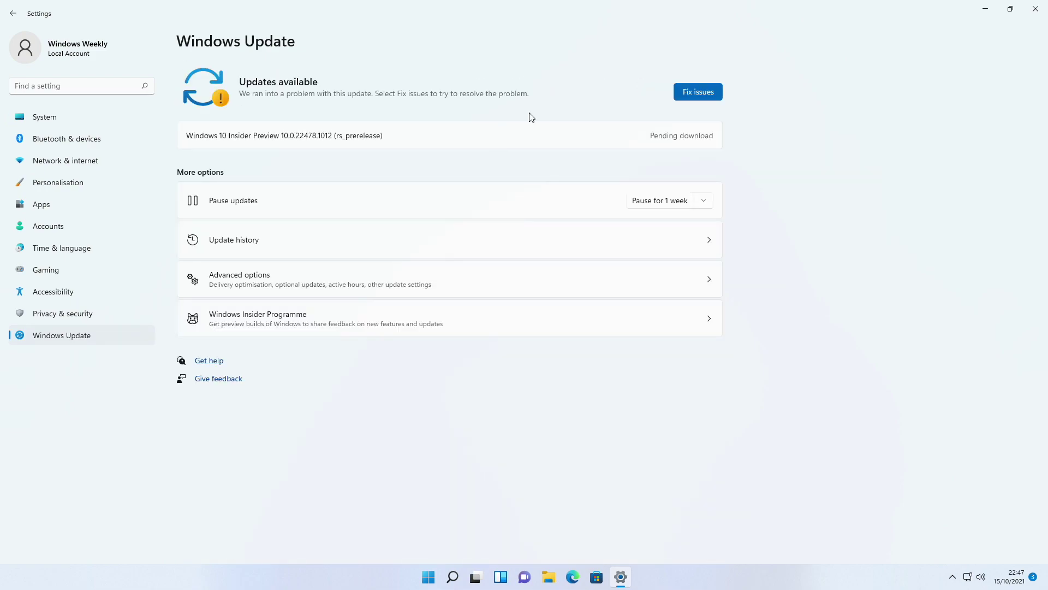
pyautogui.click(702, 91)
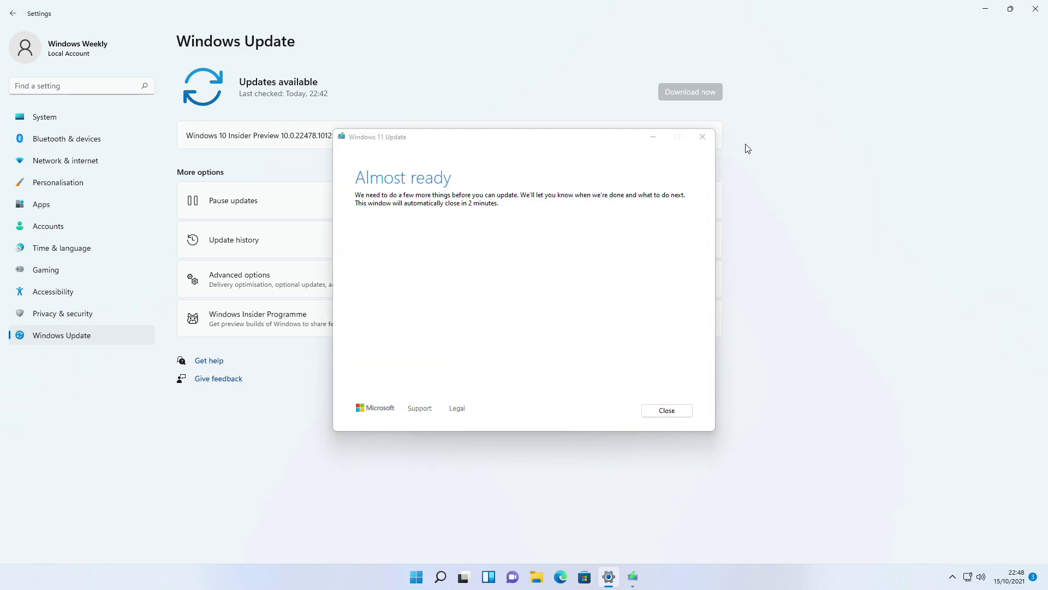
pyautogui.click(667, 410)
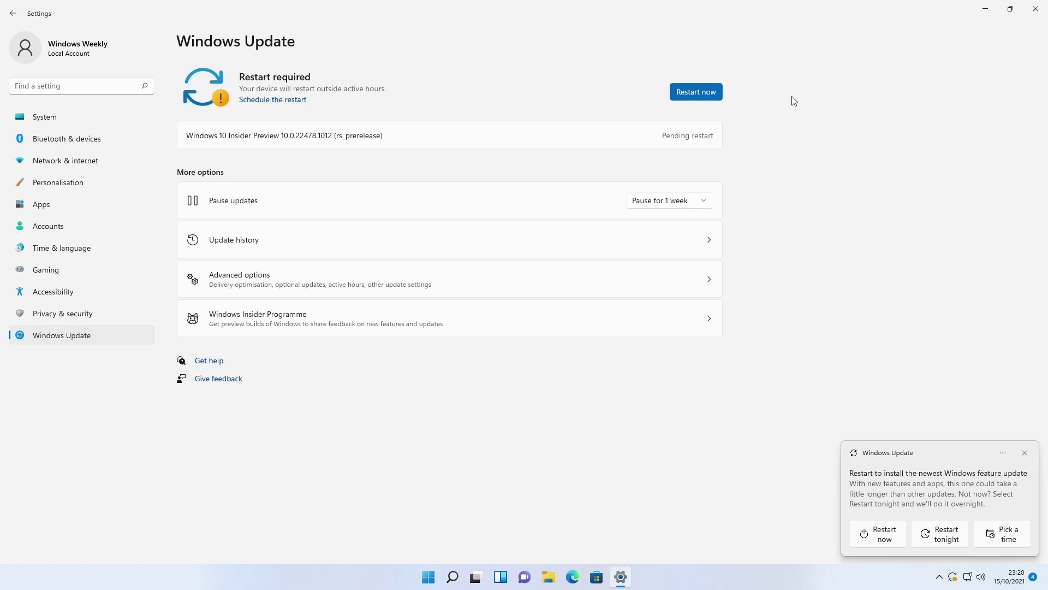
pyautogui.click(710, 93)
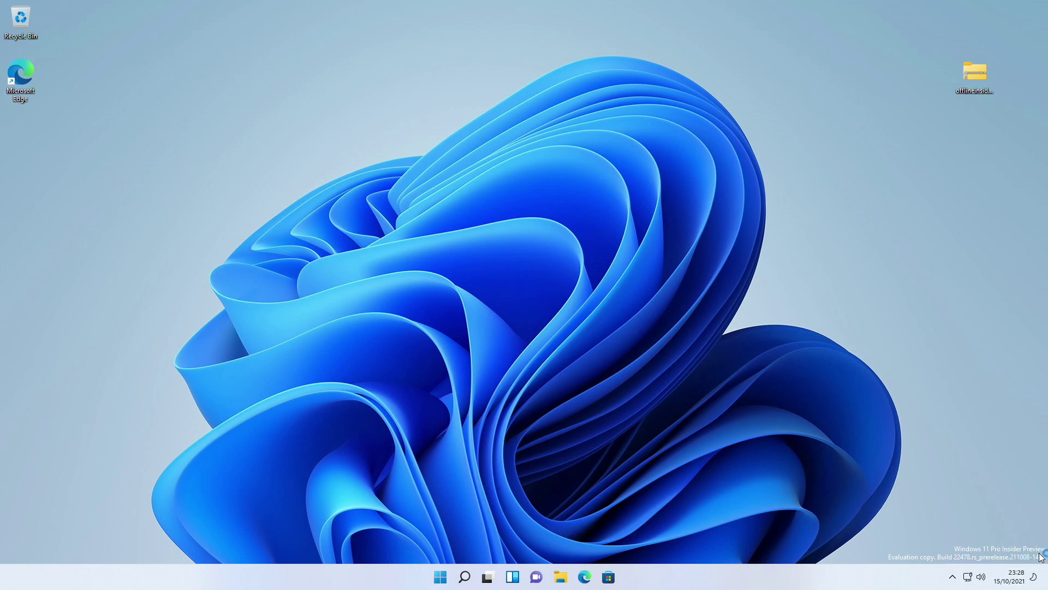
# Open About Windows with winver to verify the Windows version and build after the update
pyautogui.press('super')
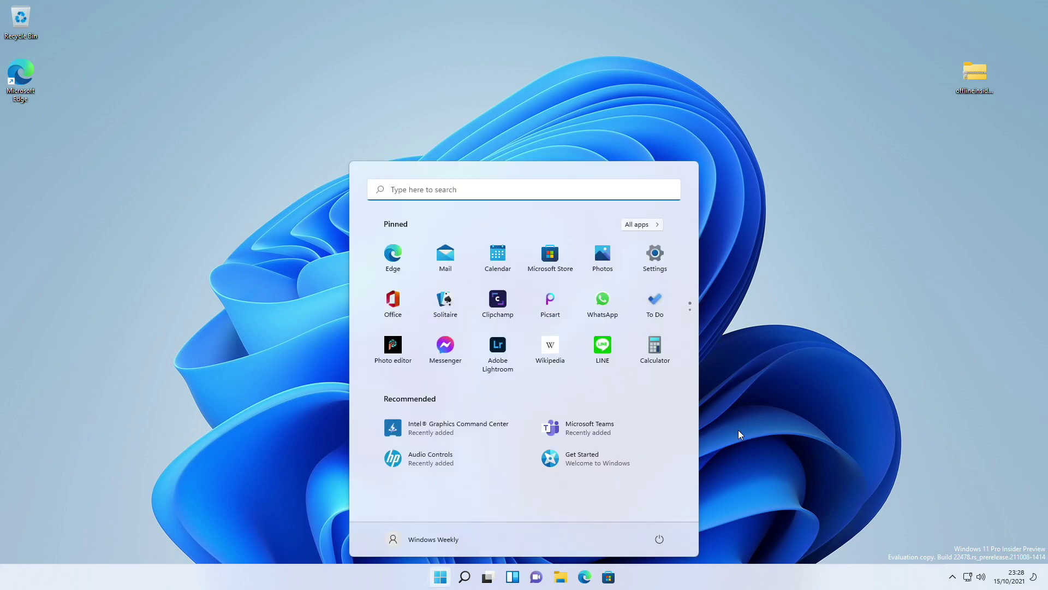
pyautogui.write('winver')
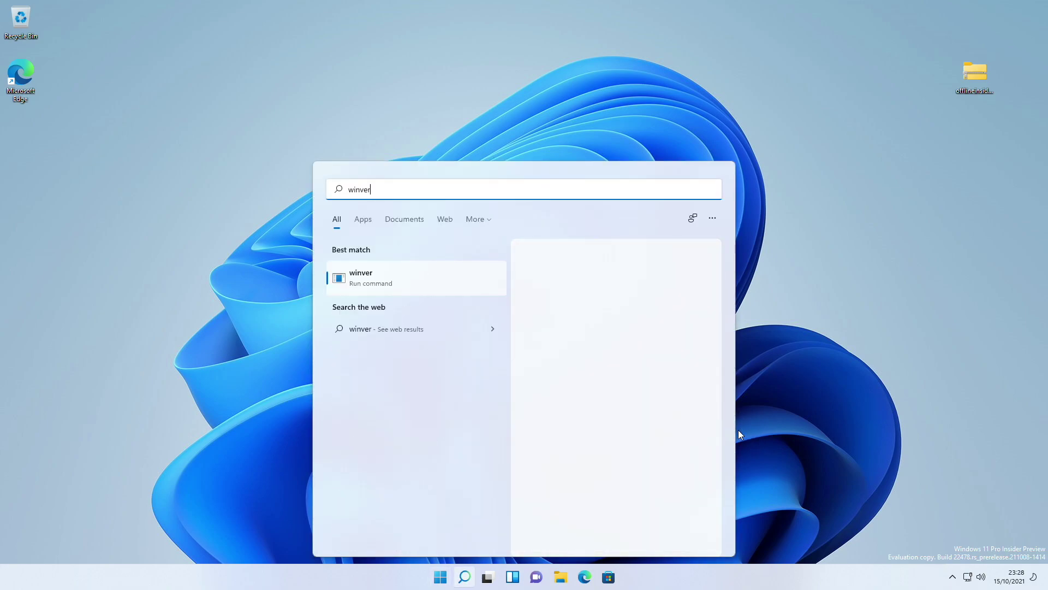
pyautogui.press('Return')
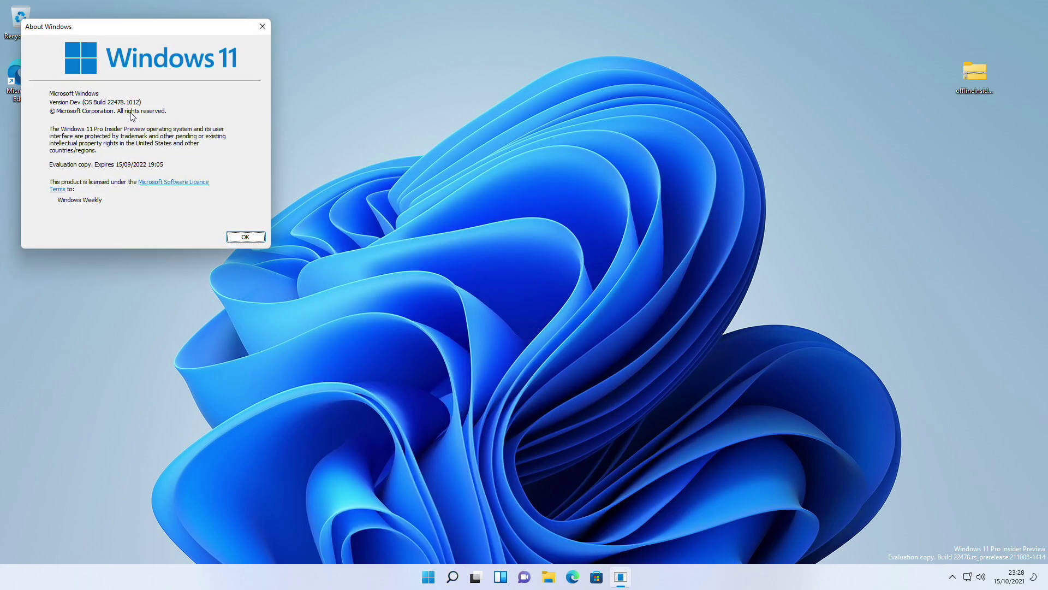